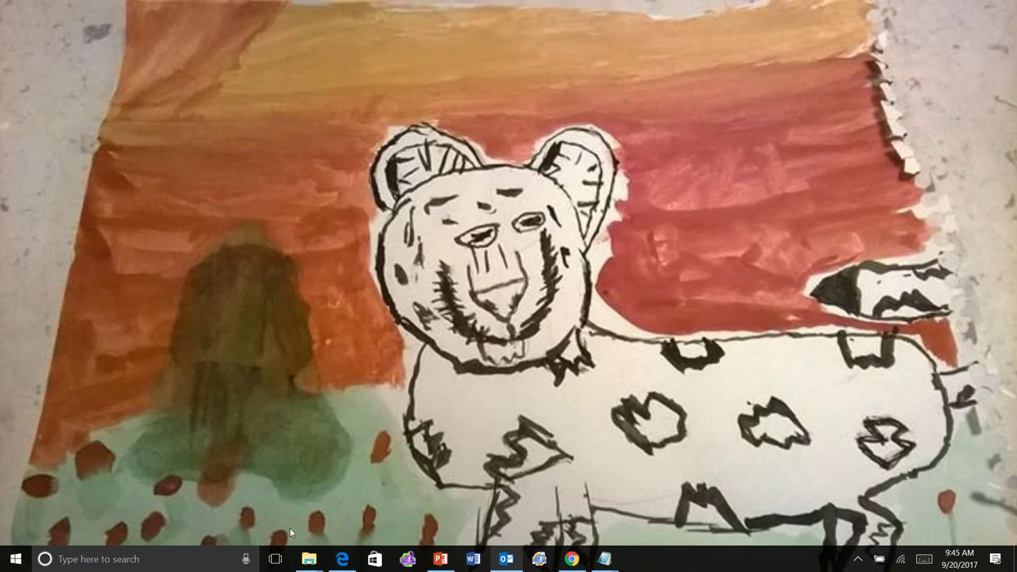
Step: Bring up the open Roaming folder window, highlight its marcedit folder, and minimize the window
{"action": "mouse_move", "coordinate": [309, 559]}
{"action": "mouse_move", "coordinate": [390, 461]}
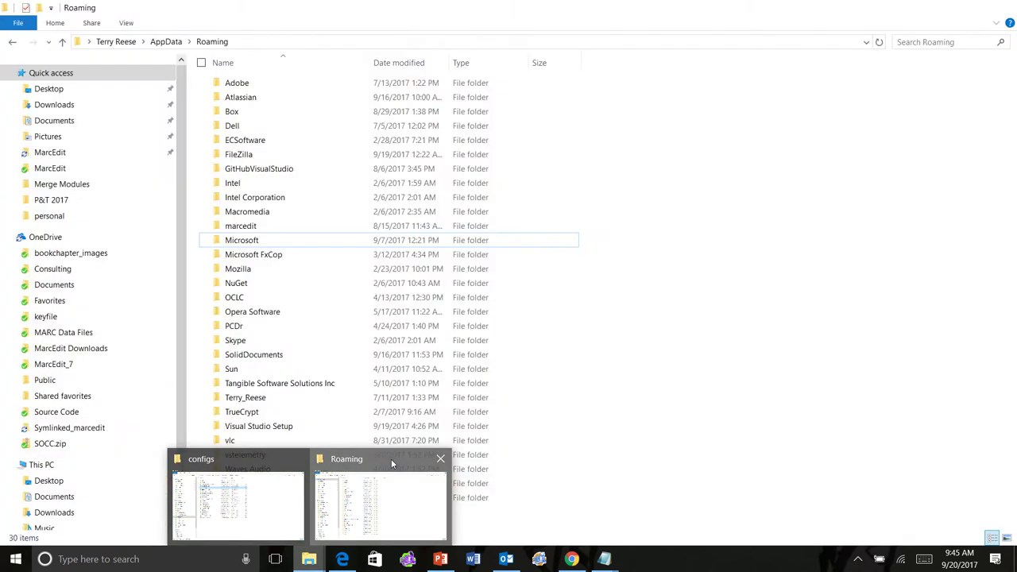
{"action": "left_click", "coordinate": [381, 492]}
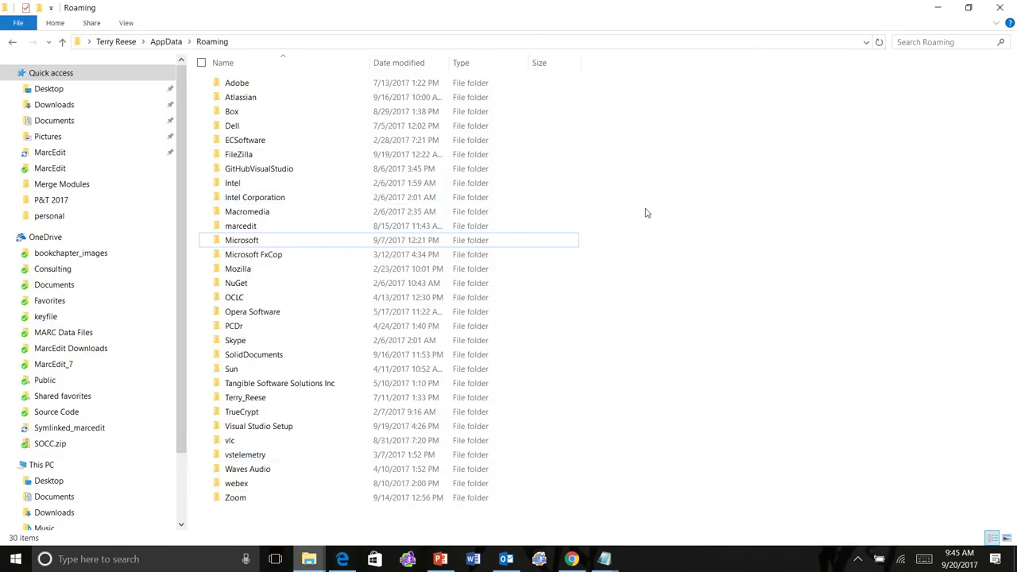
{"action": "left_click", "coordinate": [282, 228]}
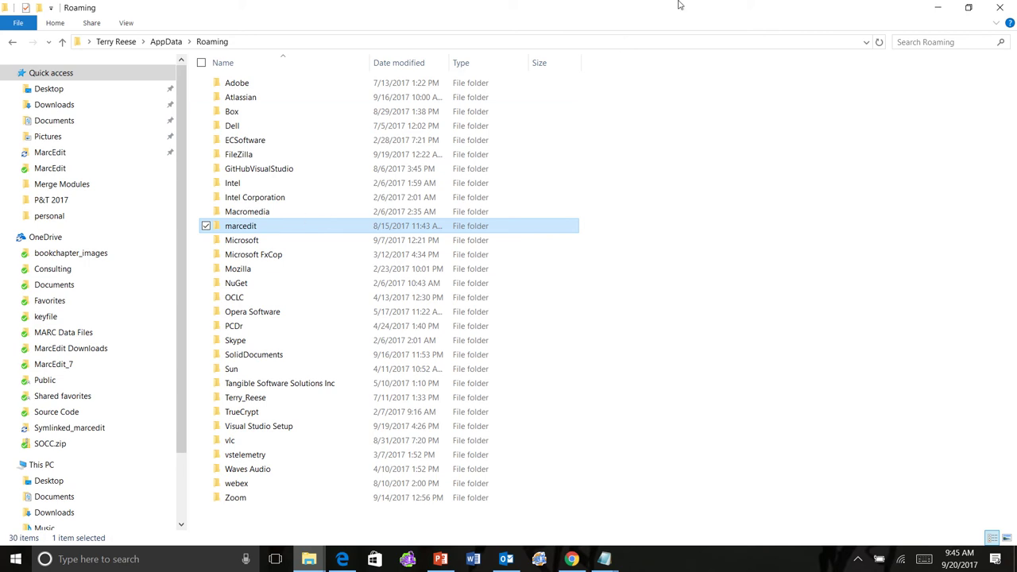
{"action": "left_click", "coordinate": [936, 12]}
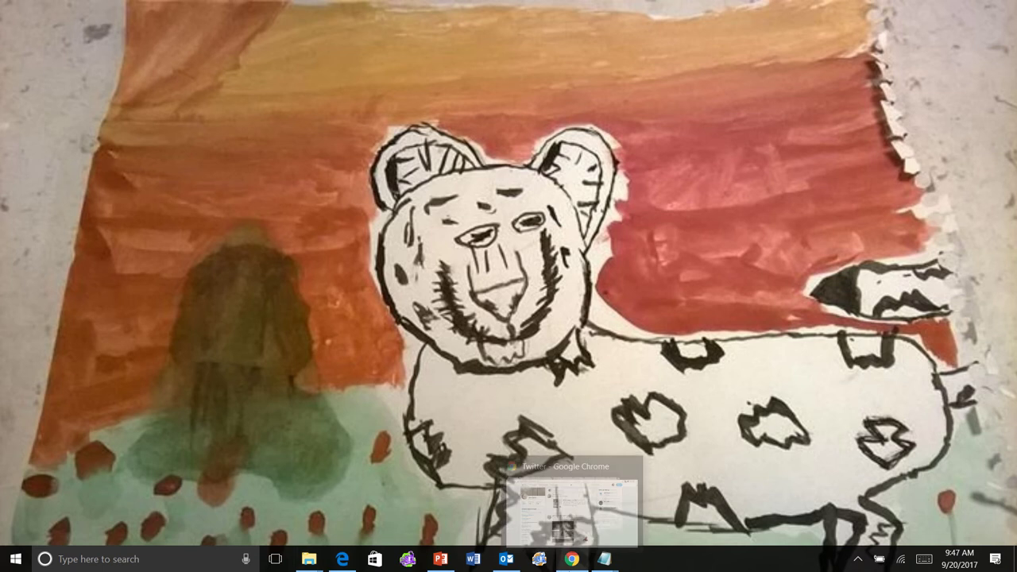
Step: Launch MarcEdit 7 and check the language choices on the startup wizard's welcome page, leaving English selected
{"action": "mouse_move", "coordinate": [594, 537]}
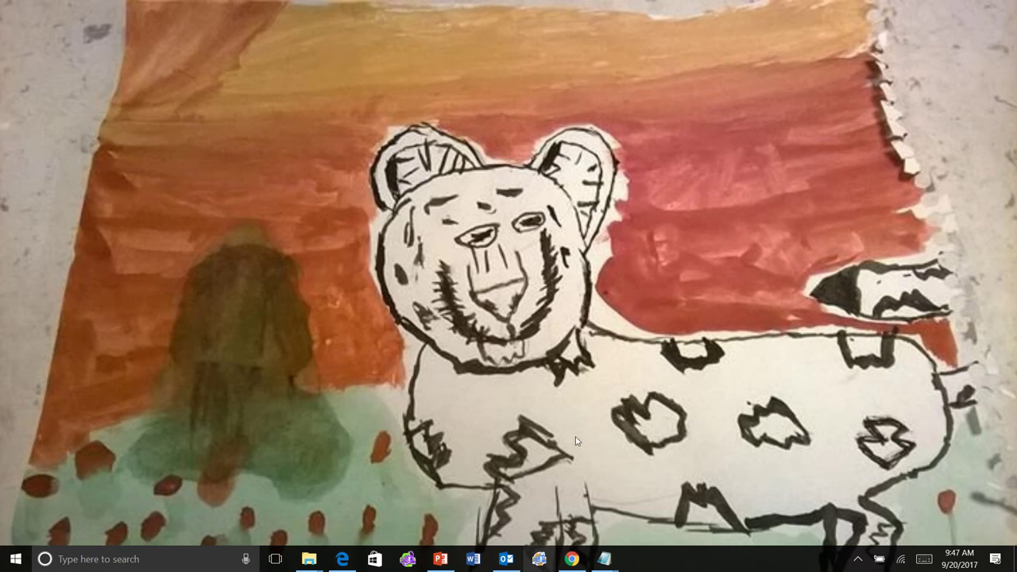
{"action": "left_click", "coordinate": [538, 561]}
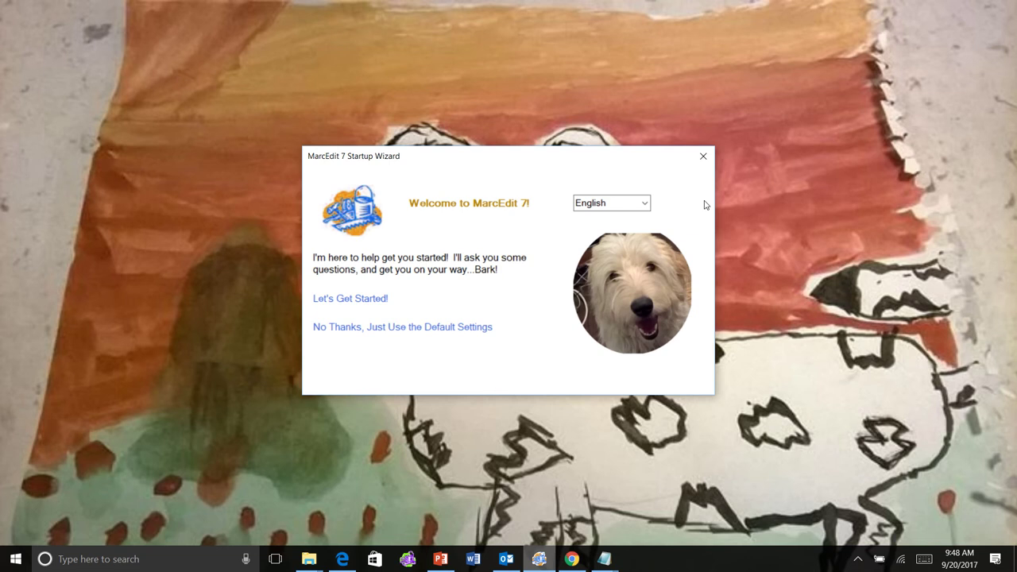
{"action": "left_click", "coordinate": [645, 204]}
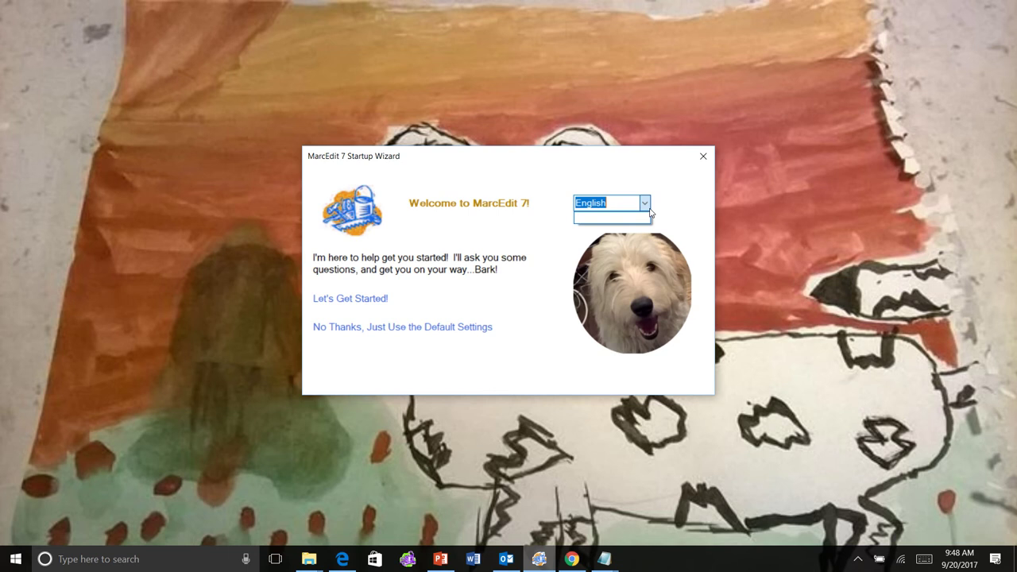
{"action": "left_click", "coordinate": [664, 213]}
{"action": "left_click", "coordinate": [644, 205]}
{"action": "left_click", "coordinate": [672, 209]}
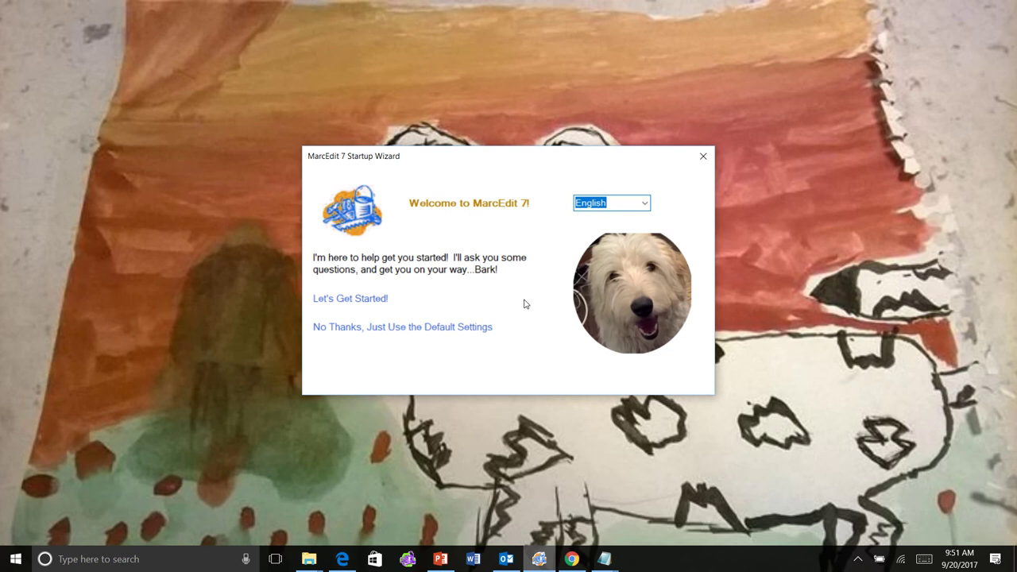
Step: Start the wizard's guided setup and look through the default font choices, leaving Noto Sans selected
{"action": "left_click", "coordinate": [364, 300]}
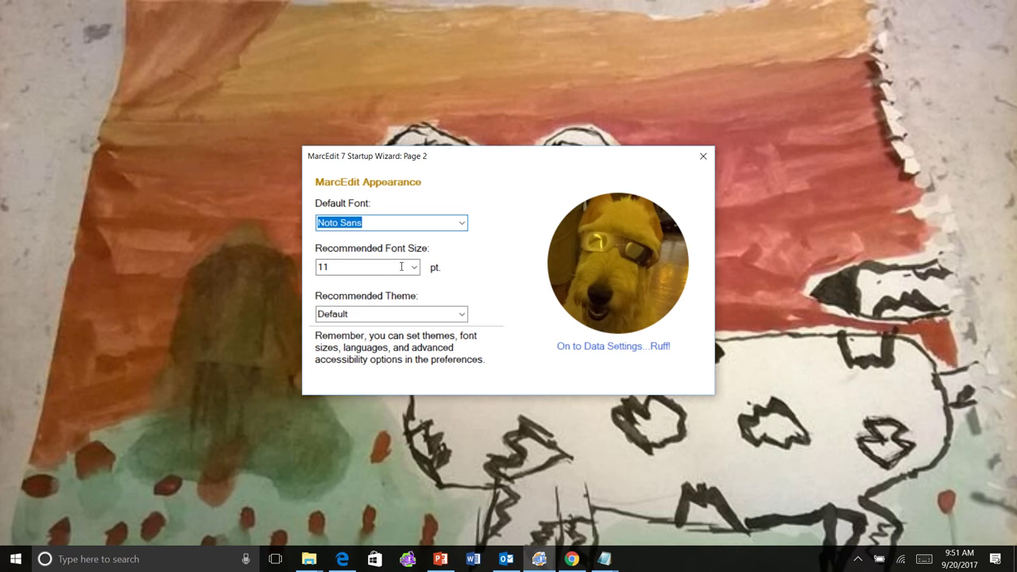
{"action": "left_click", "coordinate": [461, 224]}
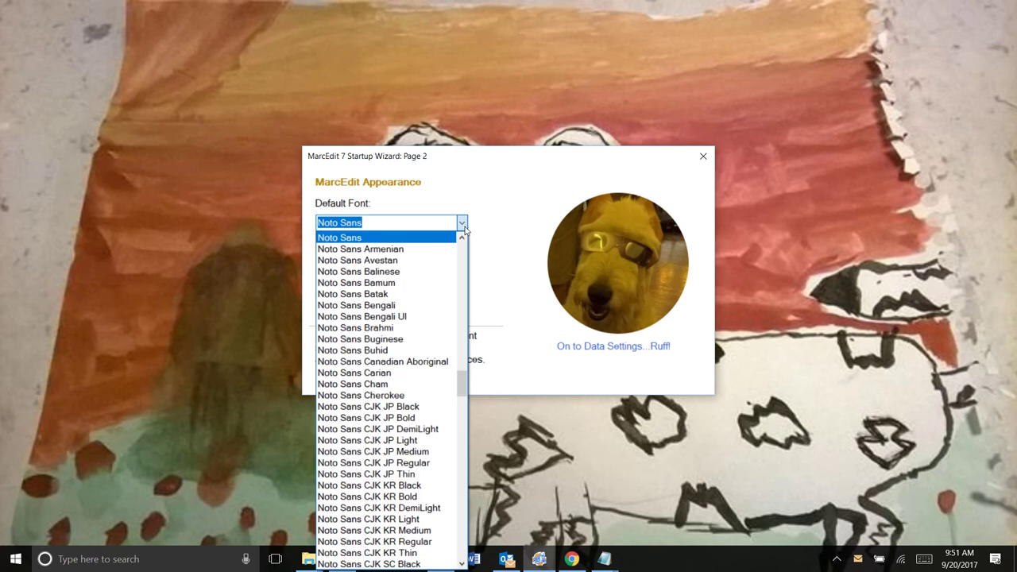
{"action": "left_click", "coordinate": [482, 231]}
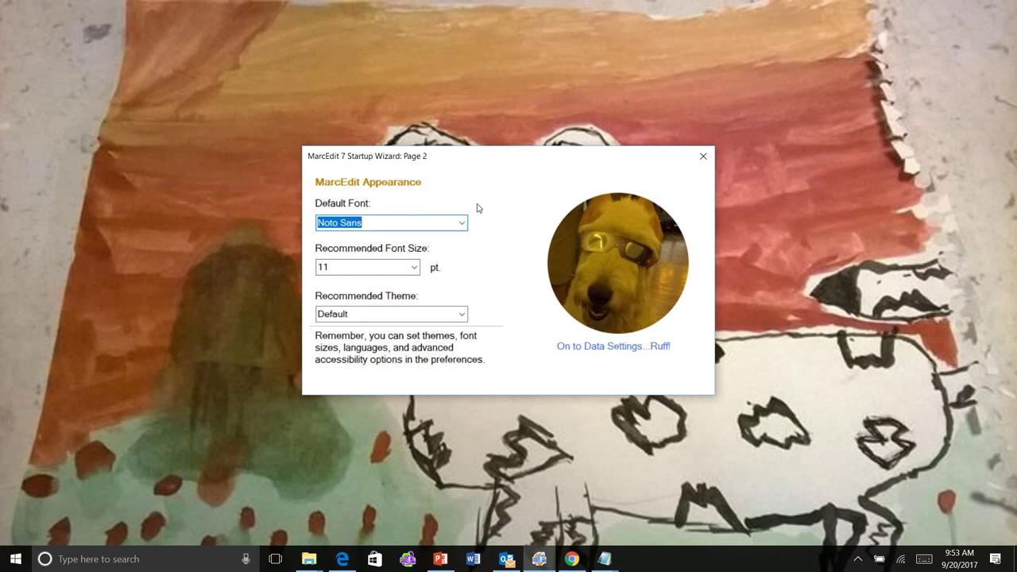
Step: Switch to a new Microsoft Edge window and go to marcedit.reeset.net
{"action": "right_click", "coordinate": [342, 558]}
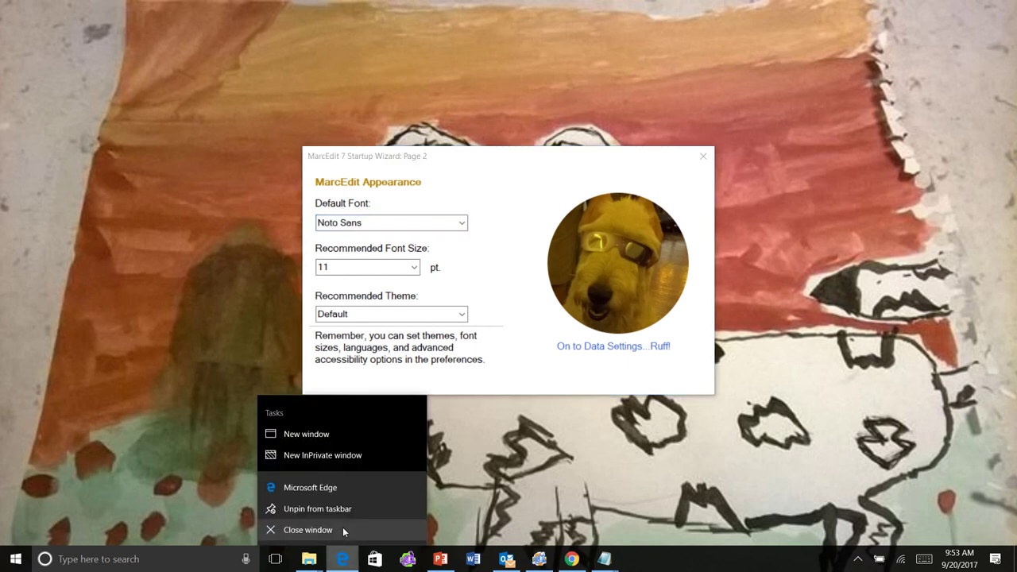
{"action": "left_click", "coordinate": [339, 484]}
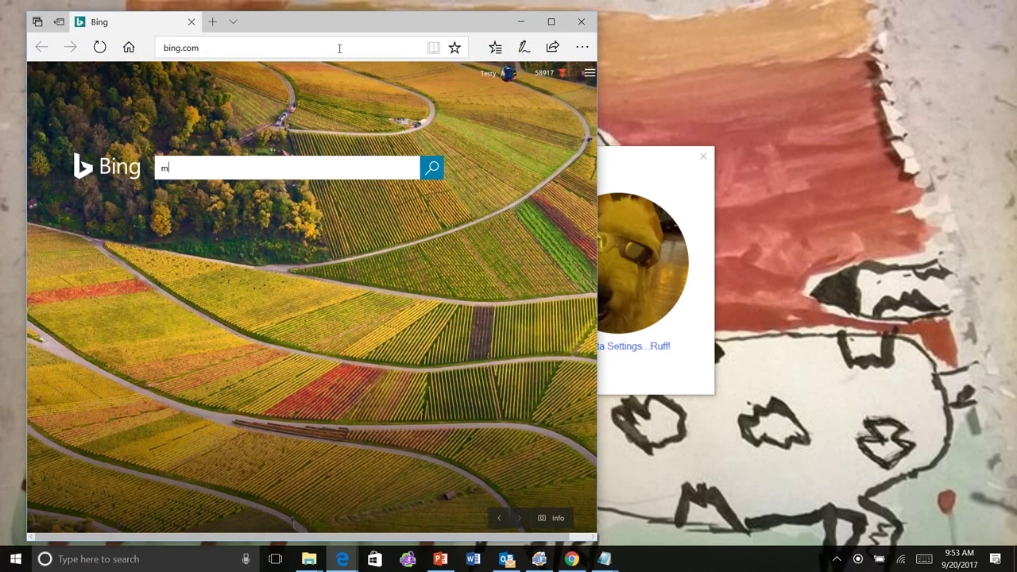
{"action": "left_click", "coordinate": [339, 49]}
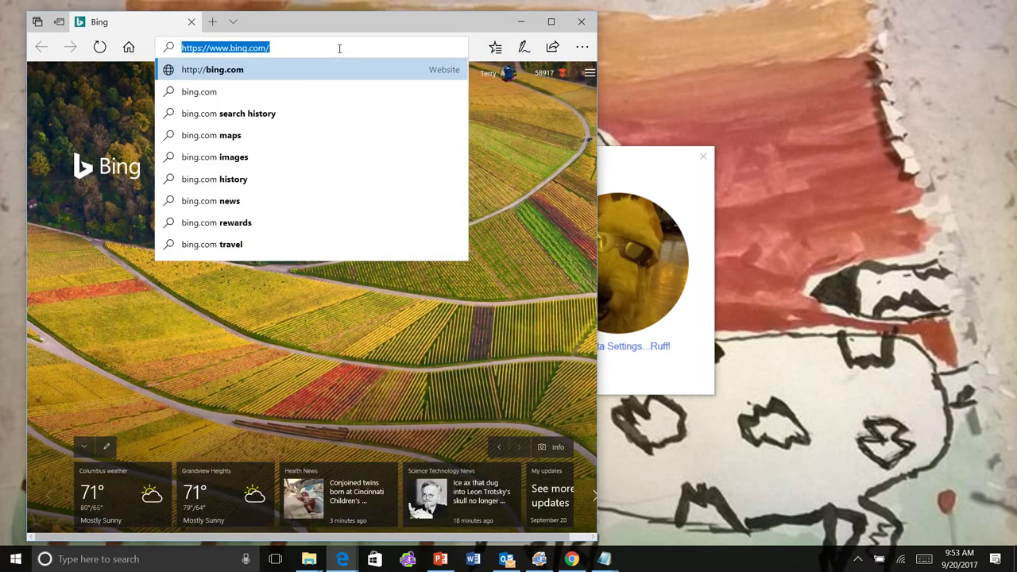
{"action": "type", "text": "marcedit"}
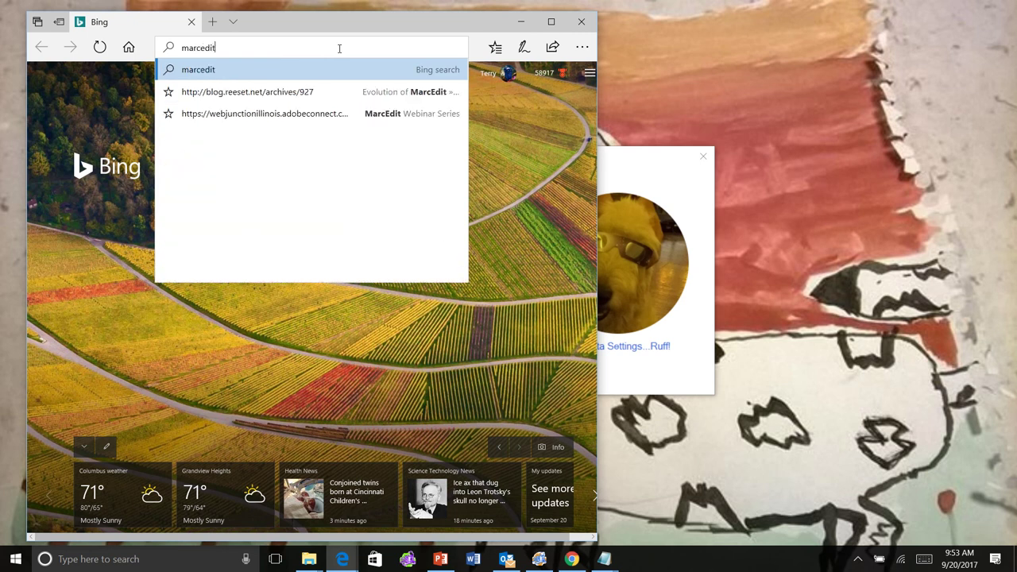
{"action": "type", "text": ".reeset.net"}
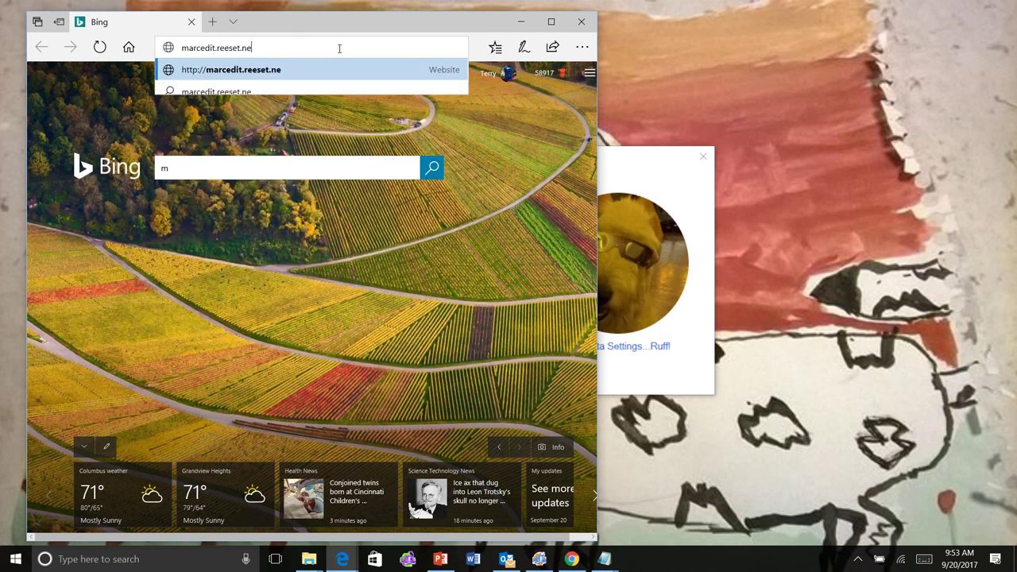
{"action": "key", "text": "Return"}
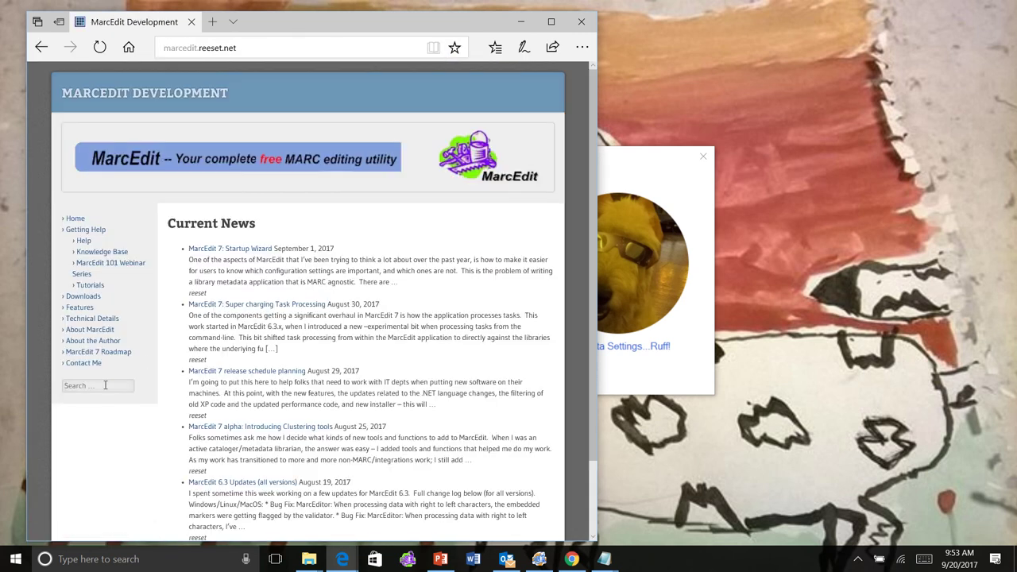
Step: Search the MarcEdit site for "fonts", view the Replacement Unicode Fonts article, and close the browser
{"action": "left_click", "coordinate": [88, 386]}
{"action": "type", "text": "font"}
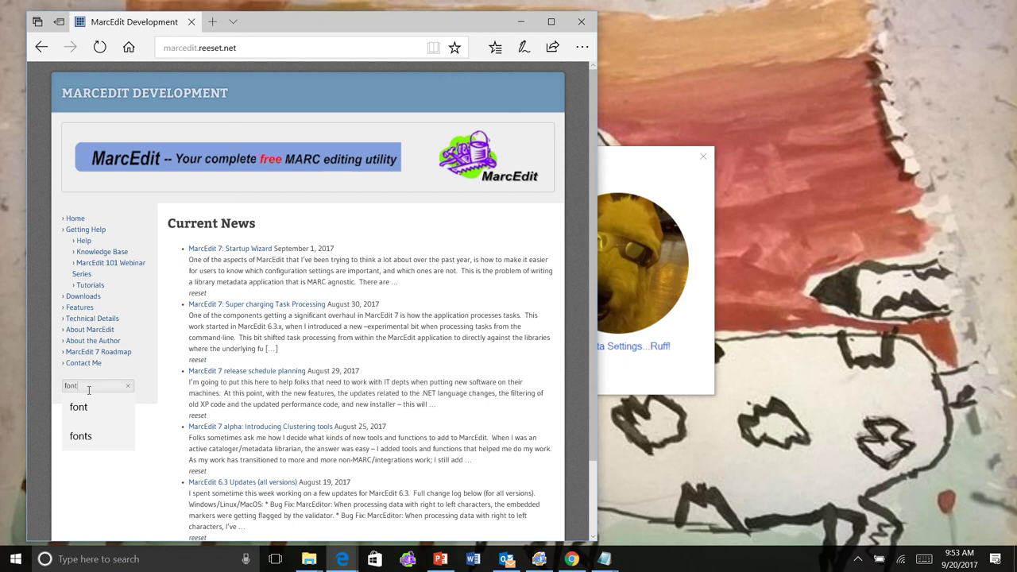
{"action": "type", "text": "s"}
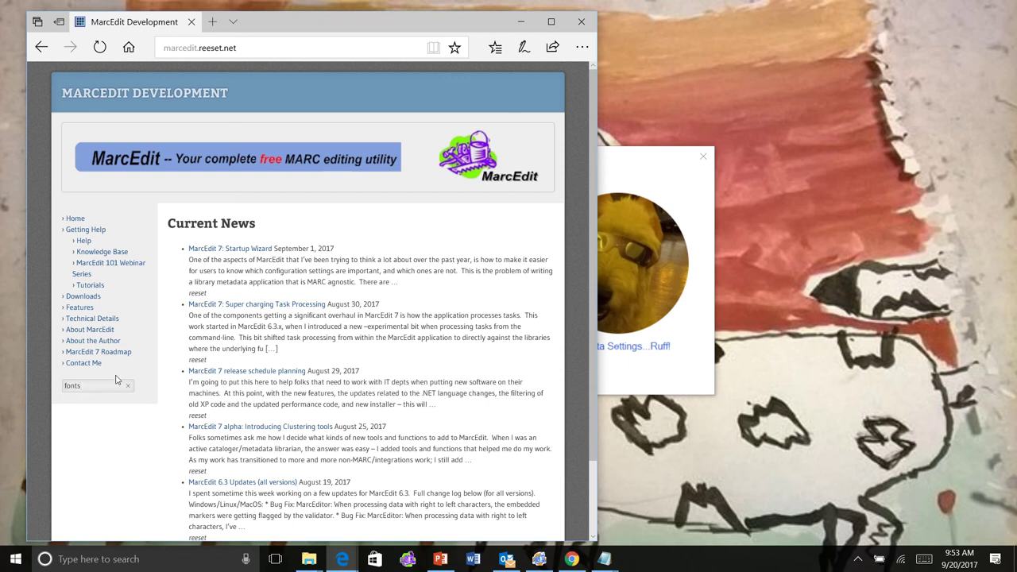
{"action": "left_click", "coordinate": [98, 383]}
{"action": "left_click", "coordinate": [98, 382]}
{"action": "left_click", "coordinate": [88, 388]}
{"action": "left_click", "coordinate": [88, 388]}
{"action": "key", "text": "Return"}
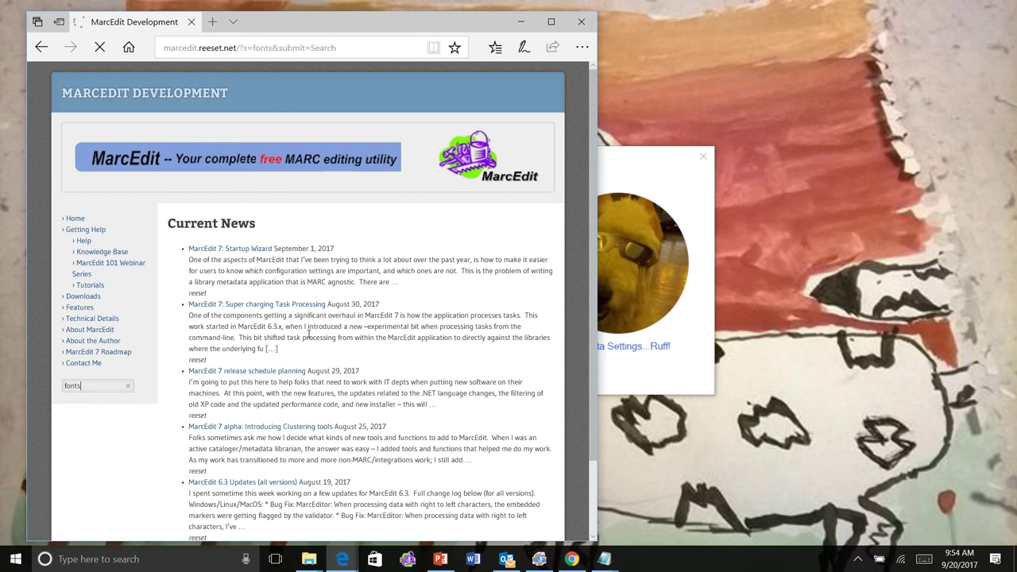
{"action": "left_click", "coordinate": [323, 254]}
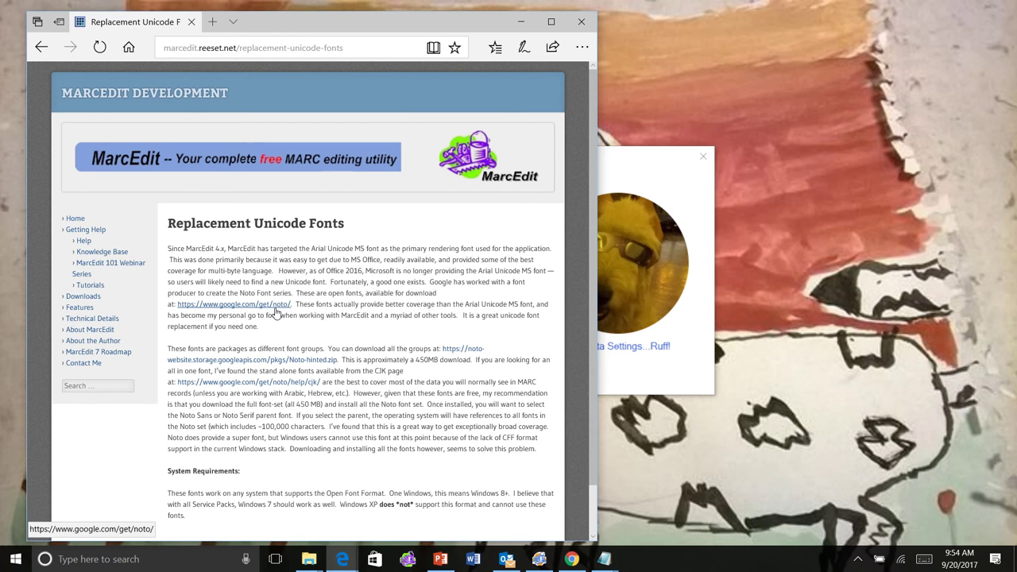
{"action": "left_click", "coordinate": [581, 24]}
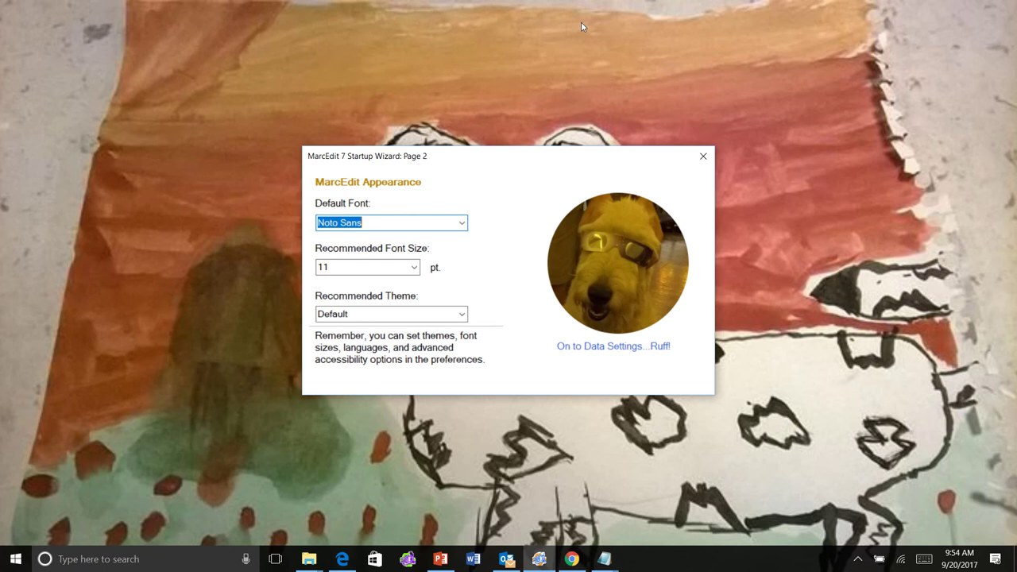
Step: Check the font size and theme choices, keep Noto Sans, 11 pt and the Default theme, and continue to the data settings
{"action": "left_click", "coordinate": [373, 224]}
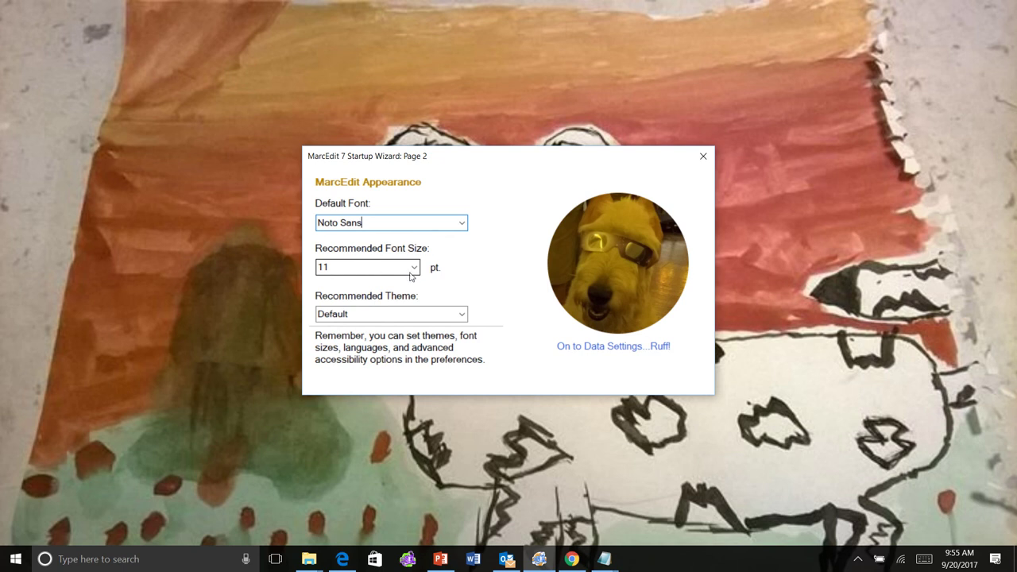
{"action": "left_click", "coordinate": [412, 270]}
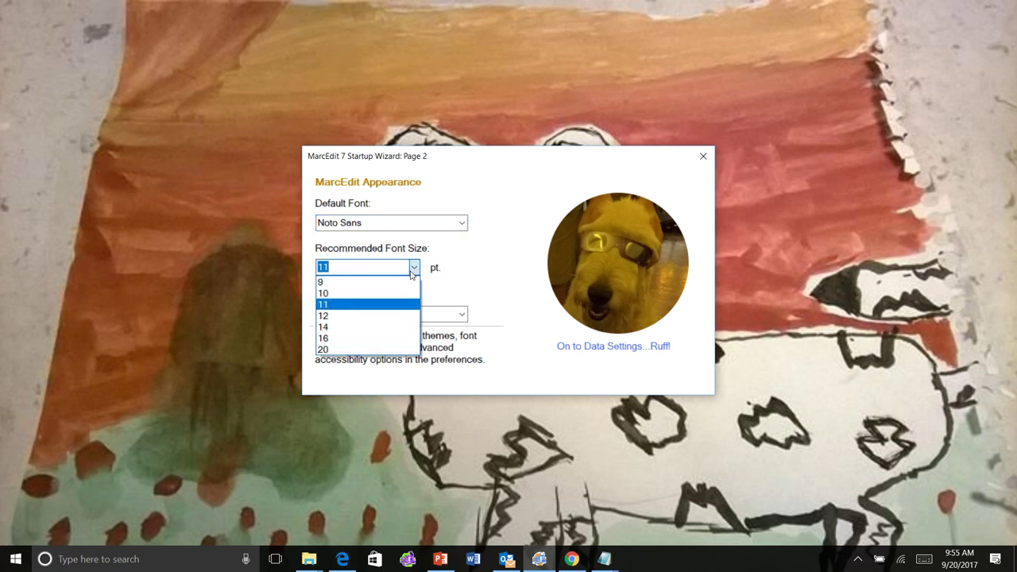
{"action": "left_click", "coordinate": [413, 271]}
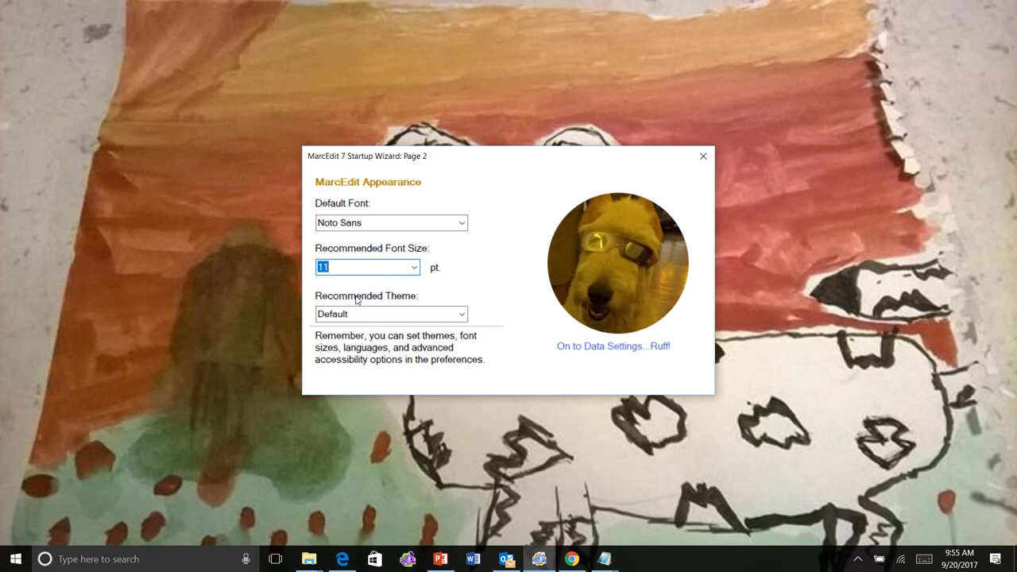
{"action": "left_click", "coordinate": [461, 315]}
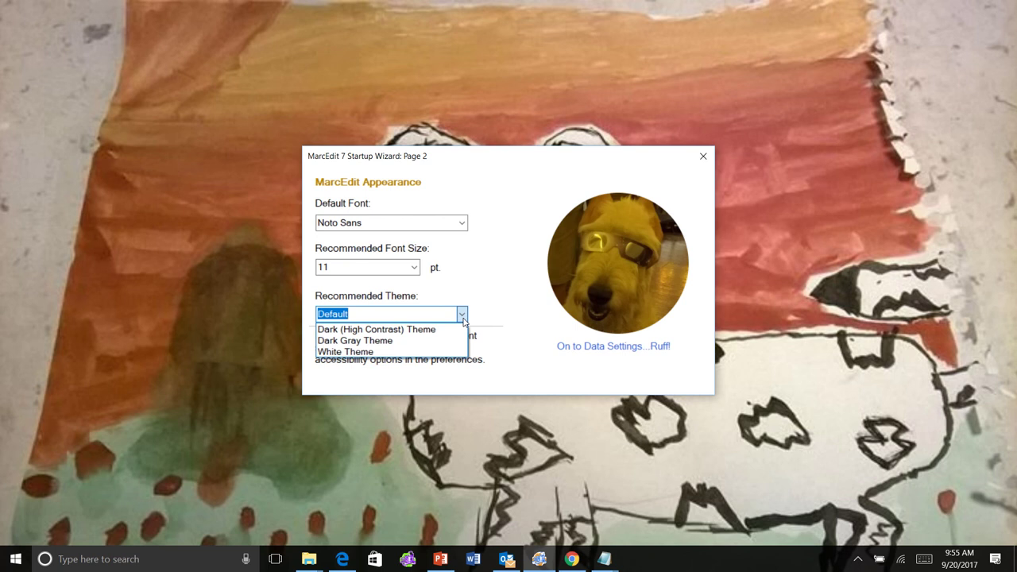
{"action": "left_click", "coordinate": [489, 321]}
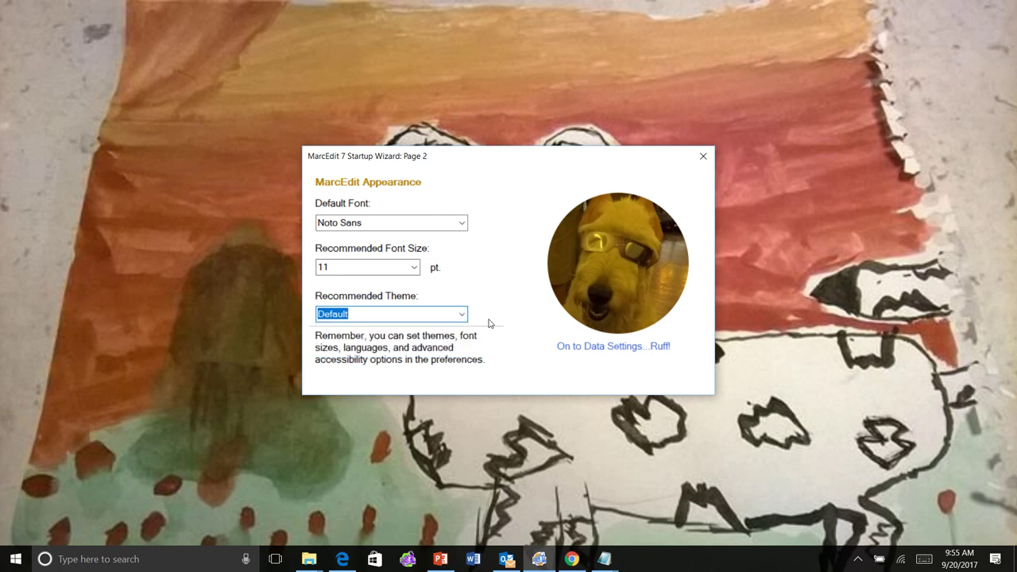
{"action": "left_click", "coordinate": [574, 349]}
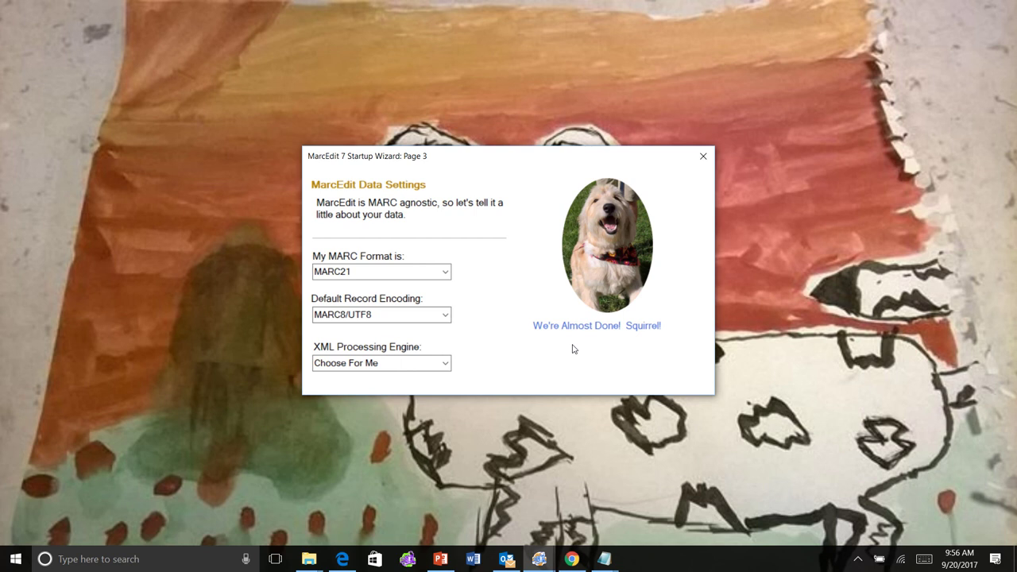
Step: Review the MARC format and default record encoding choices, keeping MARC21 and MARC8/UTF8
{"action": "left_click", "coordinate": [445, 274]}
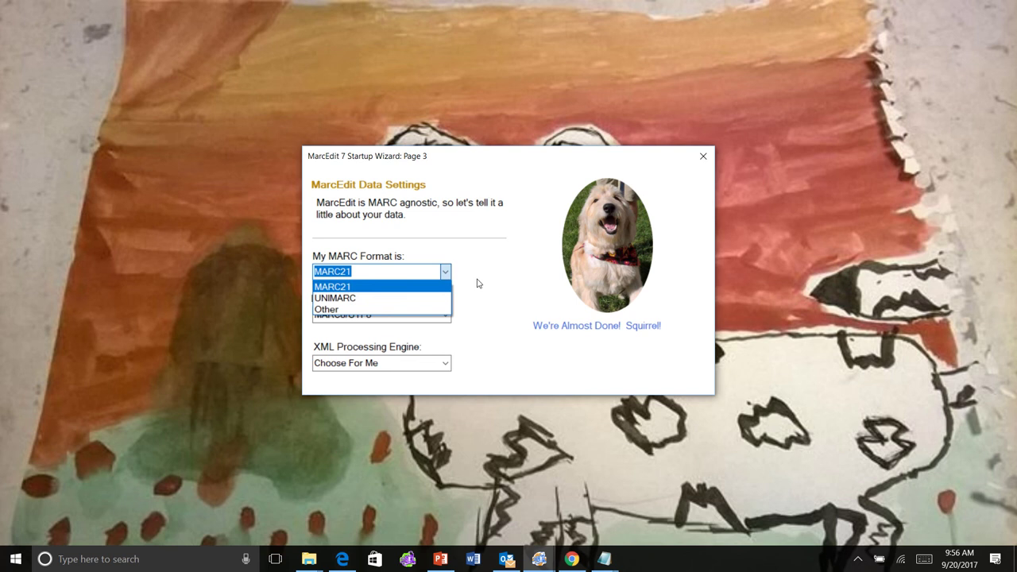
{"action": "left_click", "coordinate": [480, 283]}
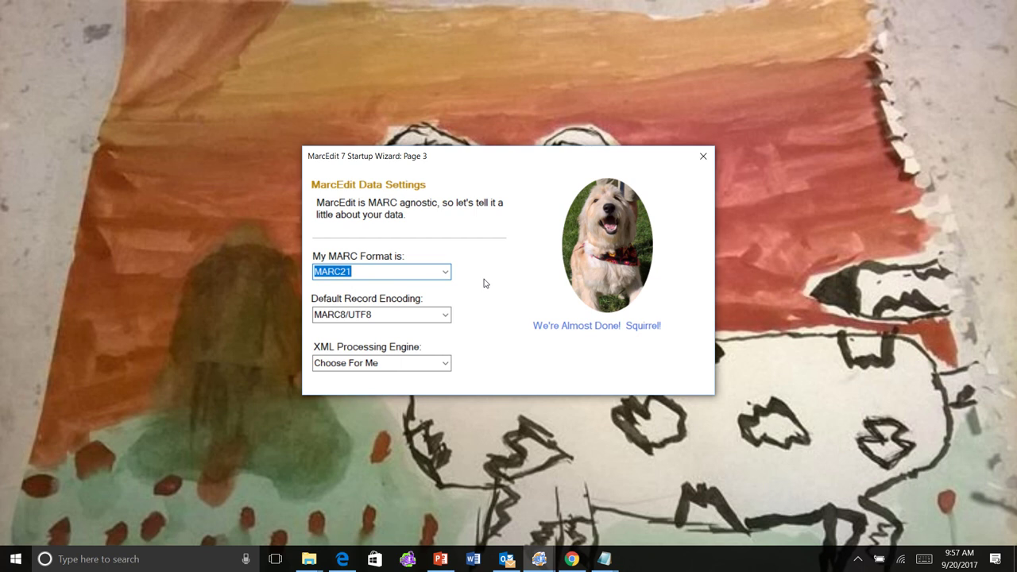
{"action": "left_click", "coordinate": [446, 316]}
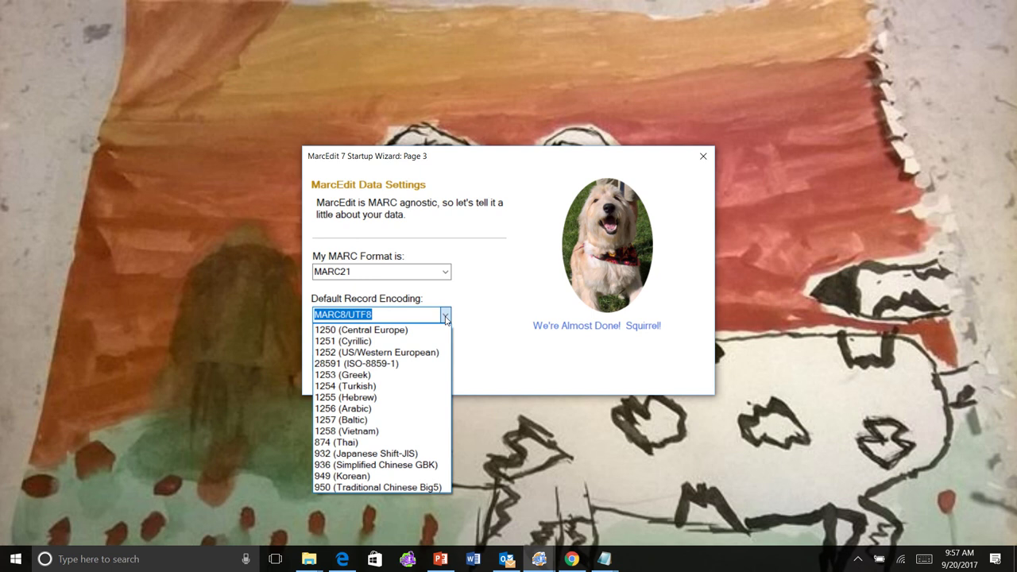
{"action": "left_click", "coordinate": [466, 316]}
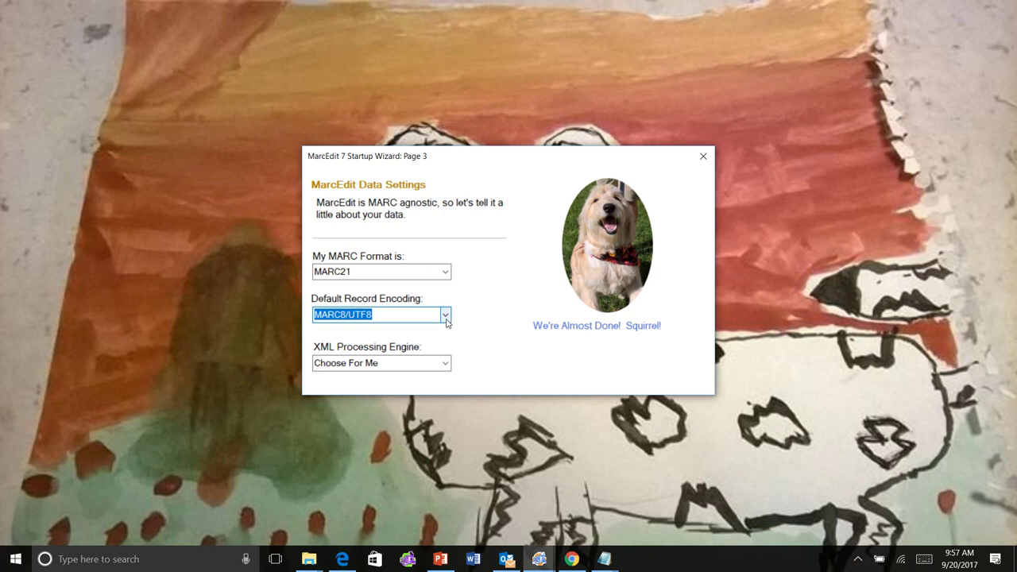
{"action": "left_click", "coordinate": [446, 318]}
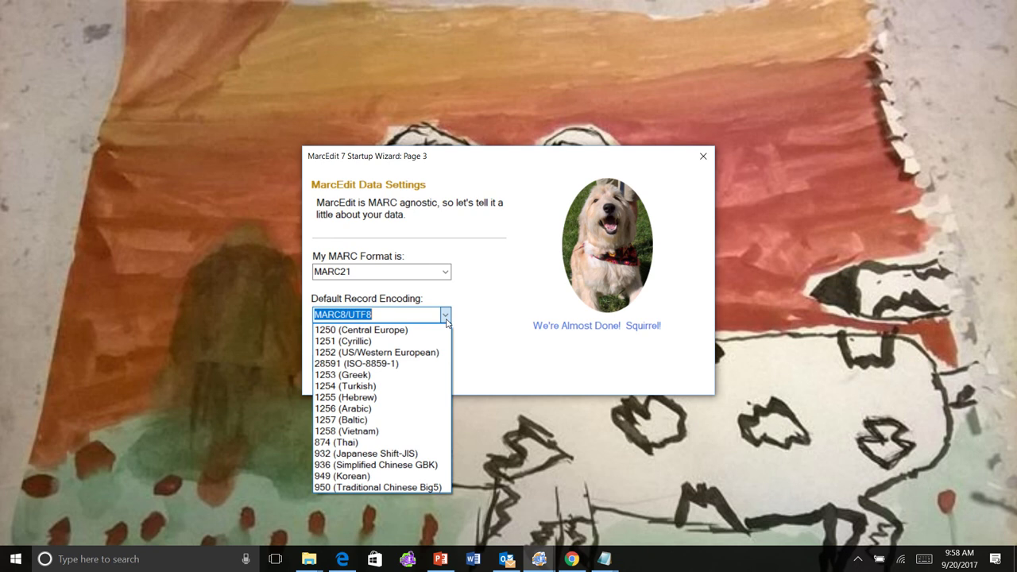
{"action": "left_click", "coordinate": [512, 314]}
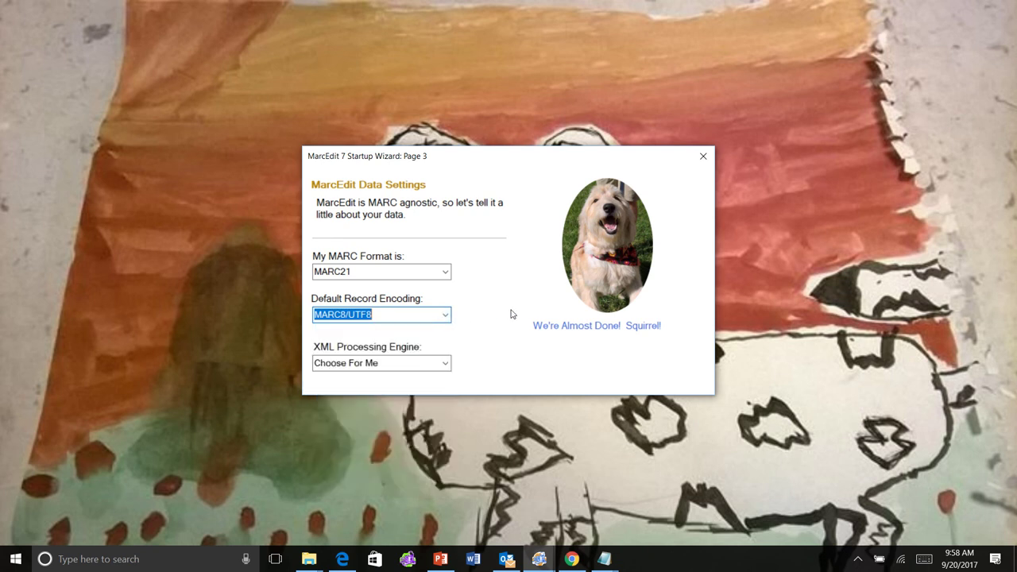
Step: Keep Choose For Me as the XML processing engine and complete the startup wizard
{"action": "left_click", "coordinate": [443, 363]}
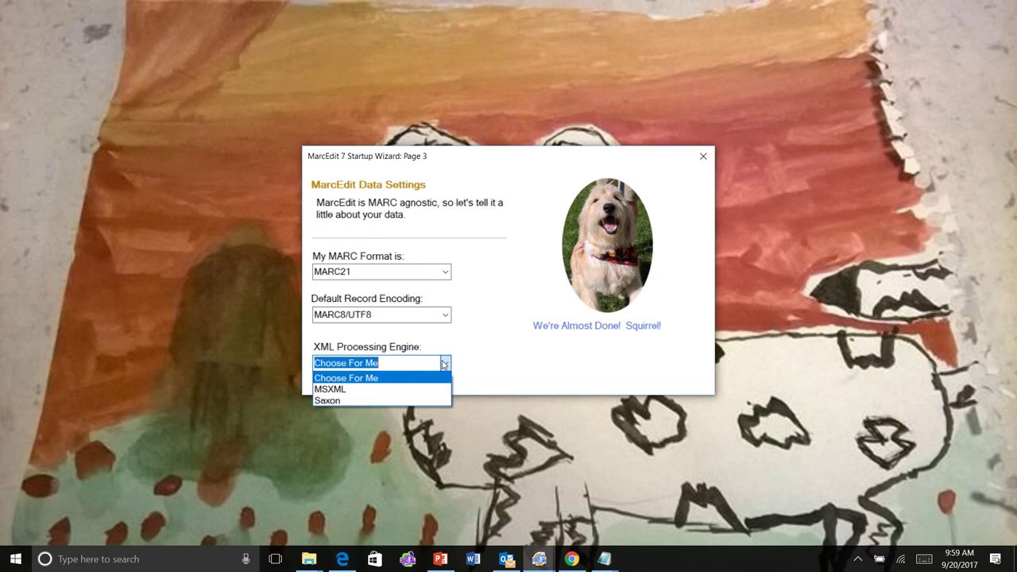
{"action": "left_click", "coordinate": [491, 364]}
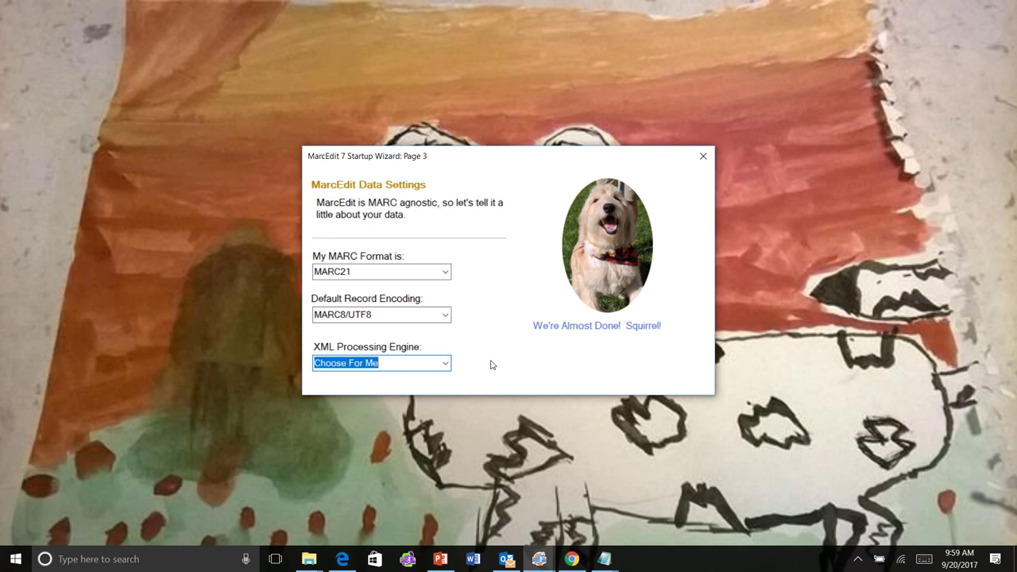
{"action": "left_click", "coordinate": [589, 328]}
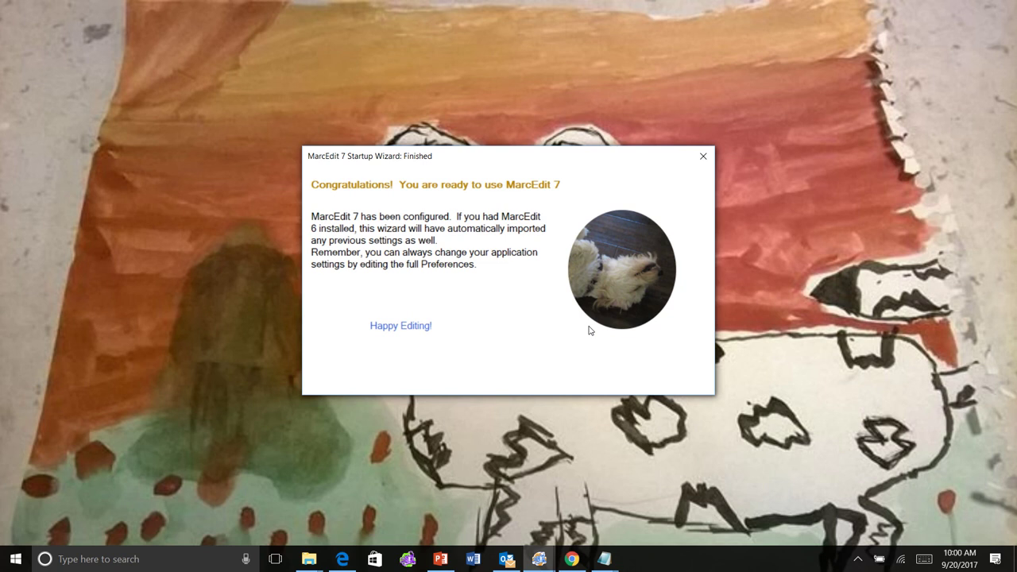
{"action": "left_click", "coordinate": [420, 331]}
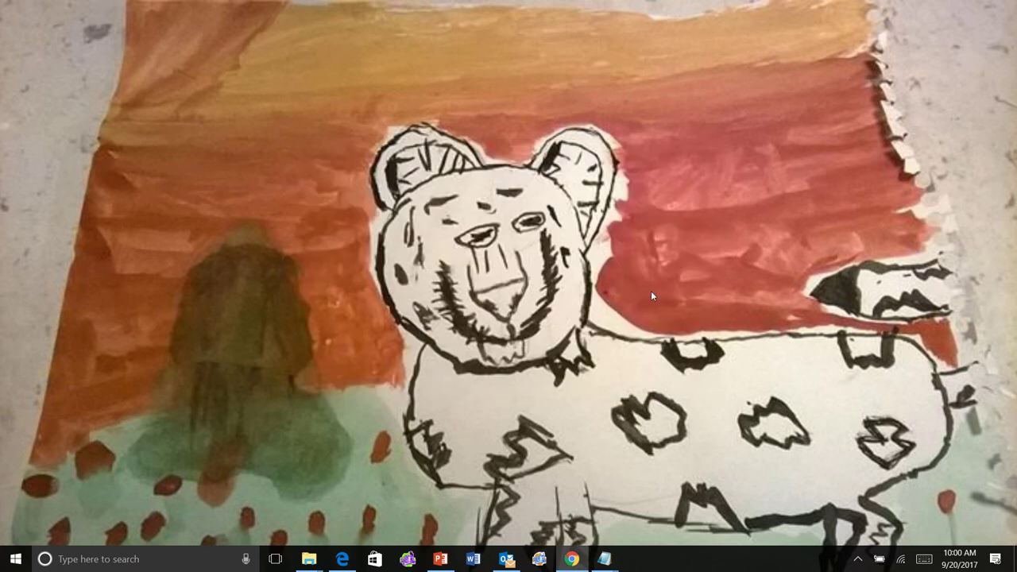